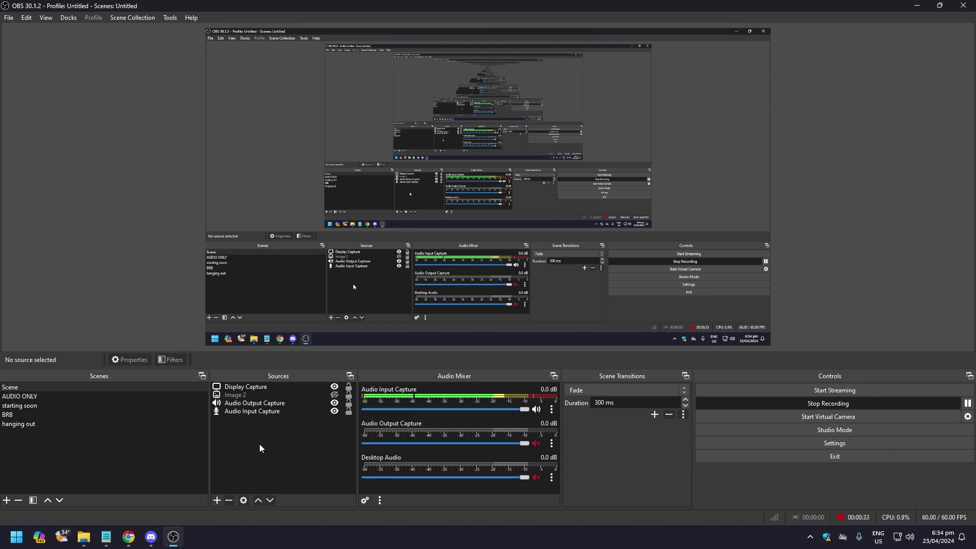
Step: Look through the scenes and inspect the Audio Output Capture and Audio Input Capture sources of the main scene
{"action": "left_click", "coordinate": [66, 387]}
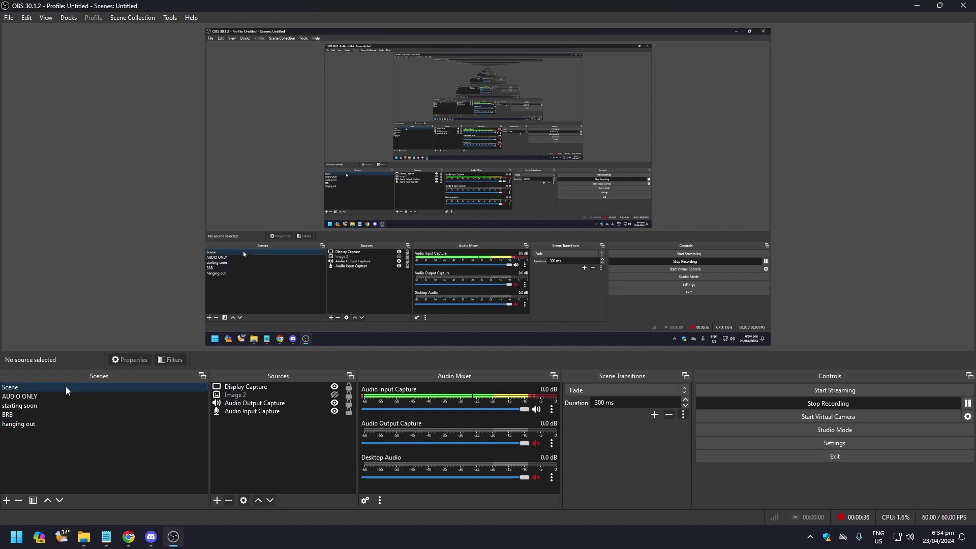
{"action": "left_click", "coordinate": [25, 406]}
{"action": "left_click", "coordinate": [21, 414]}
{"action": "left_click", "coordinate": [20, 389]}
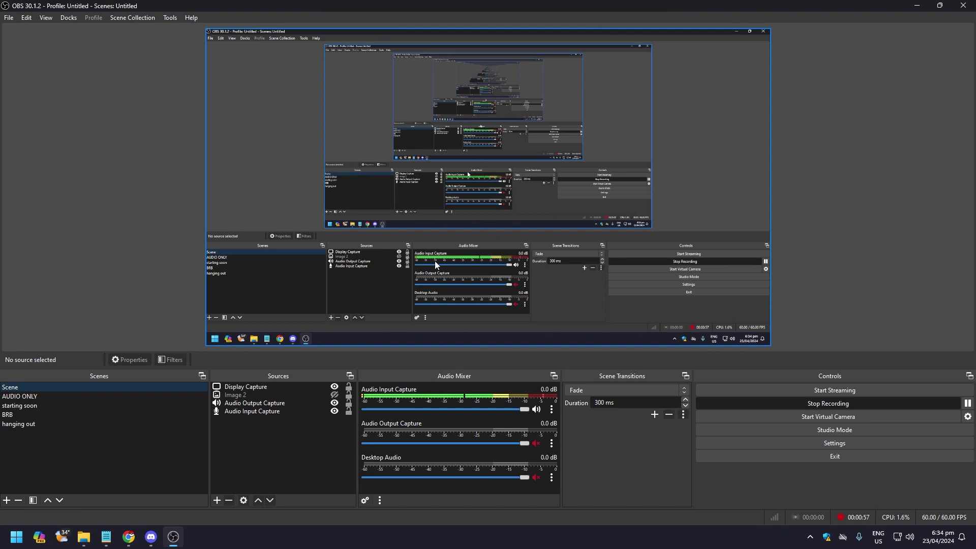
{"action": "left_click", "coordinate": [272, 404]}
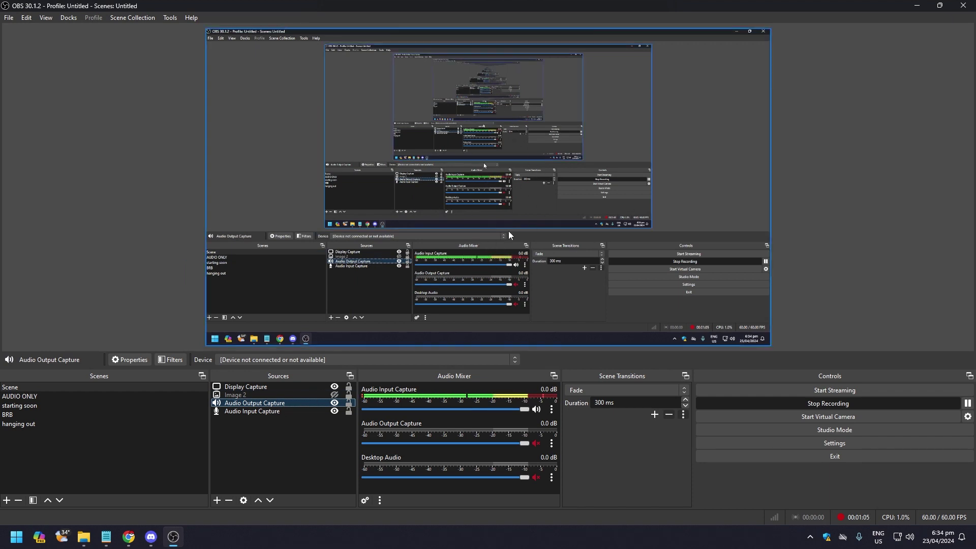
{"action": "left_click", "coordinate": [248, 413]}
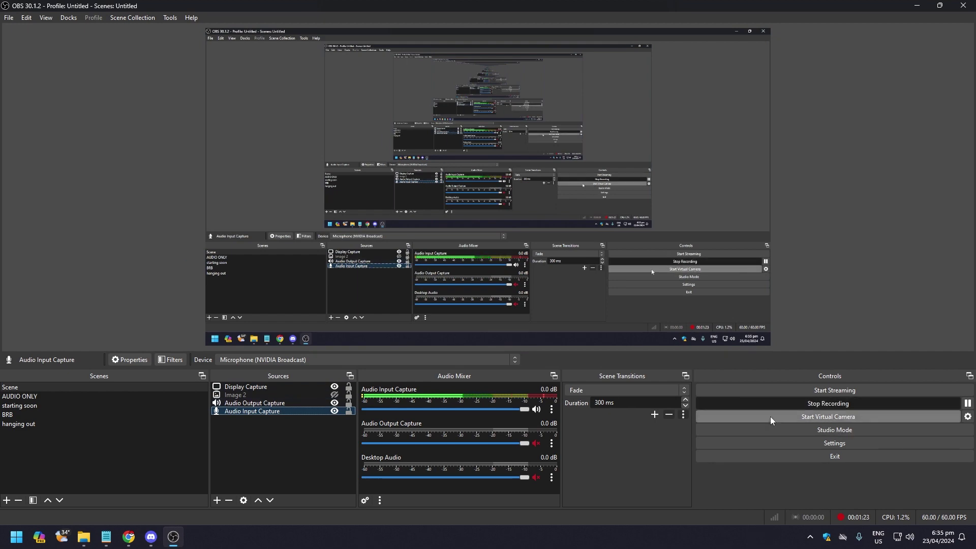
Step: Review the video settings and set the Mic/Auxiliary Audio device to Microphone (NVIDIA Broadcast)
{"action": "left_click", "coordinate": [828, 443]}
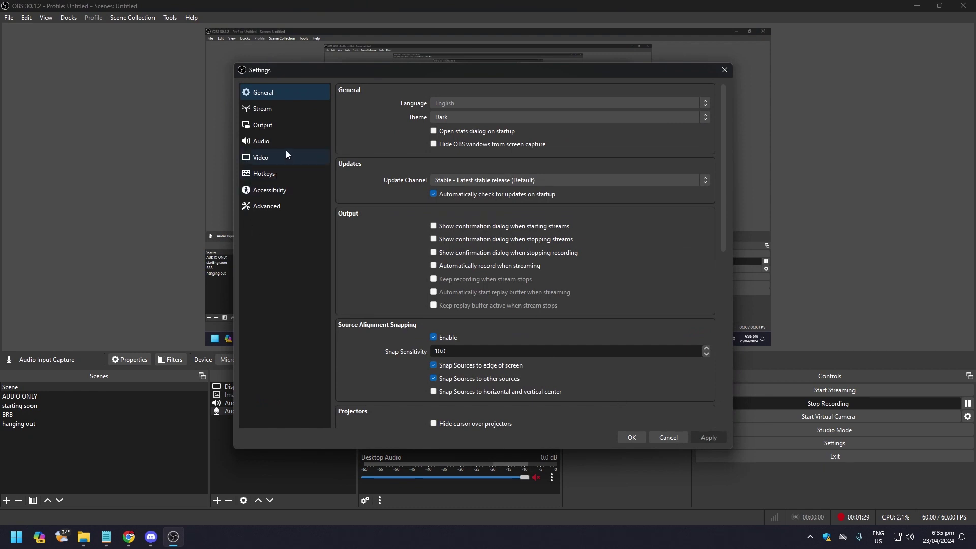
{"action": "left_click", "coordinate": [261, 160]}
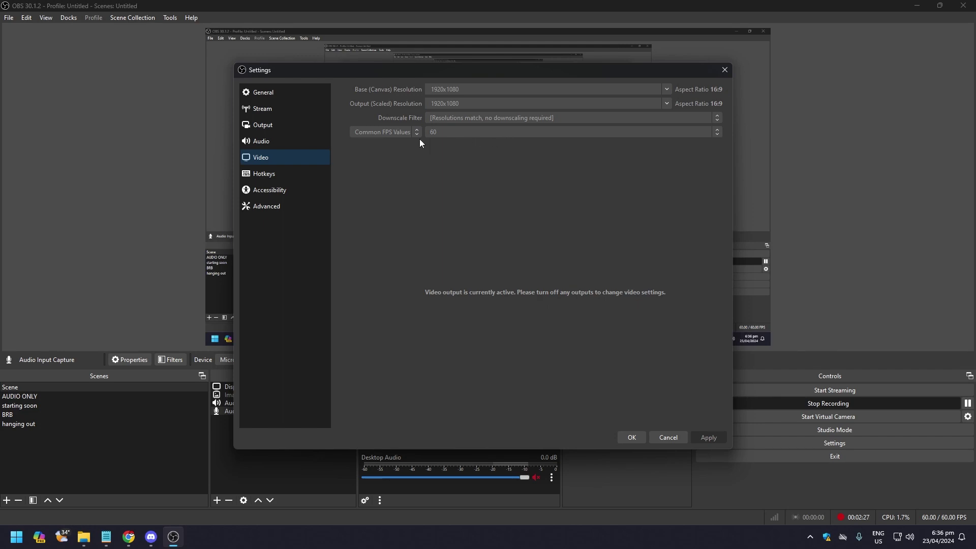
{"action": "left_click", "coordinate": [283, 147]}
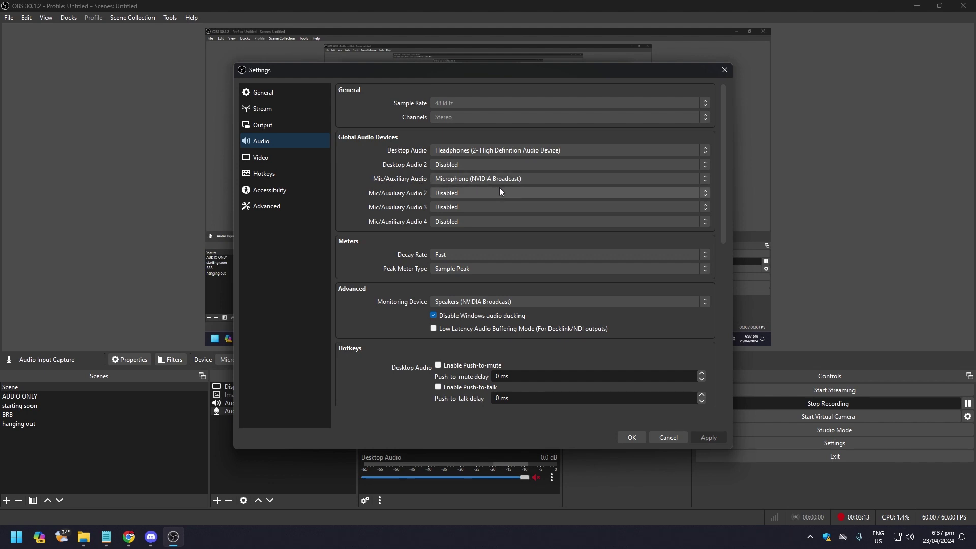
{"action": "left_click", "coordinate": [511, 179]}
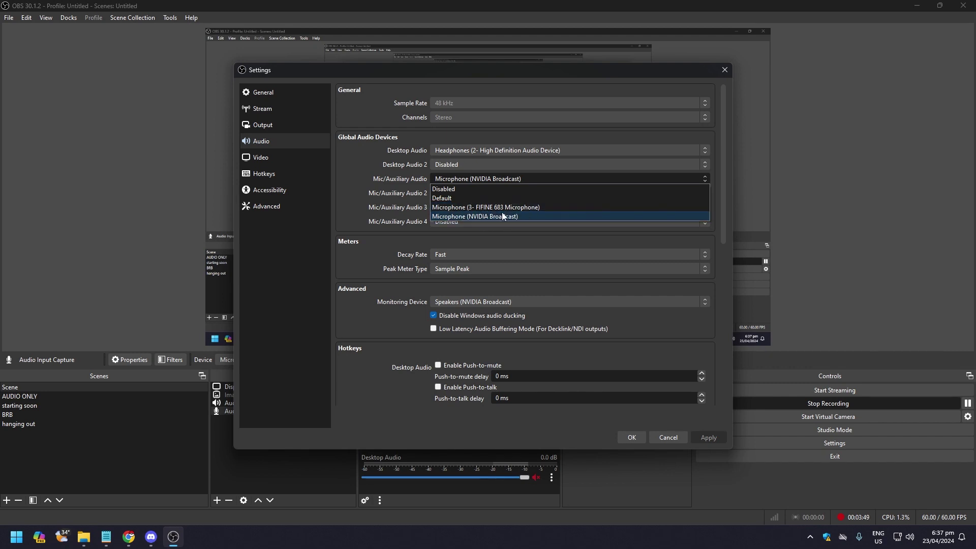
{"action": "left_click", "coordinate": [465, 216]}
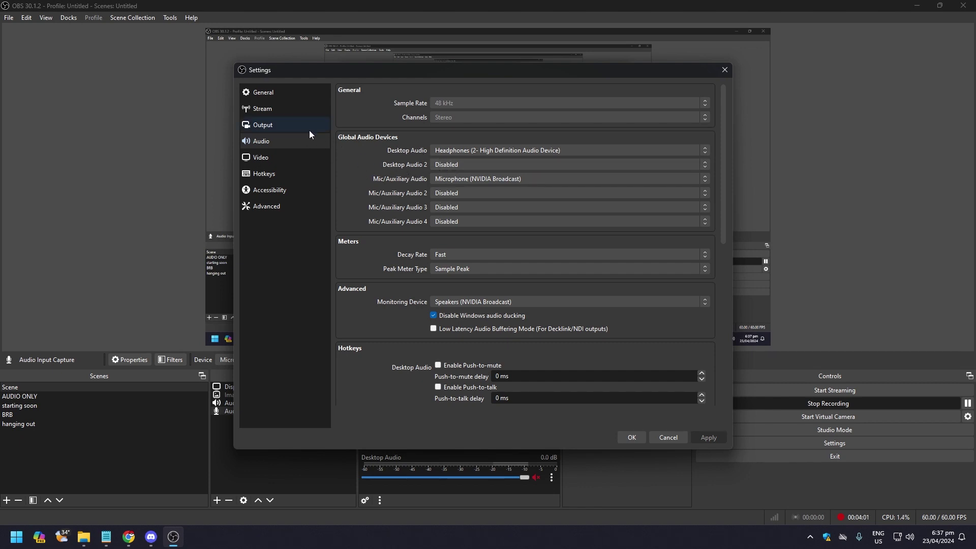
Step: Examine the output settings for streaming, recording, audio and replay buffer, including the streaming rate control options and bitrate
{"action": "left_click", "coordinate": [263, 125]}
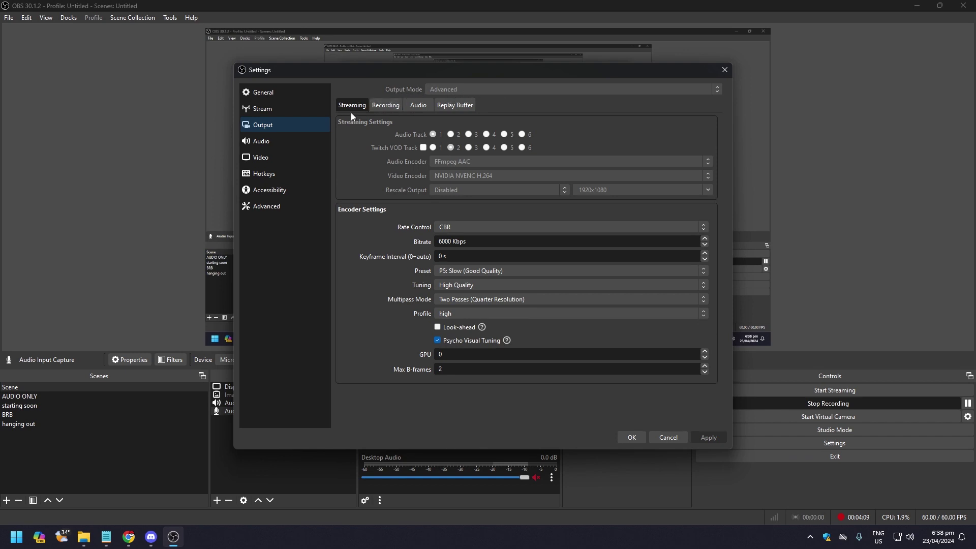
{"action": "left_click", "coordinate": [386, 106]}
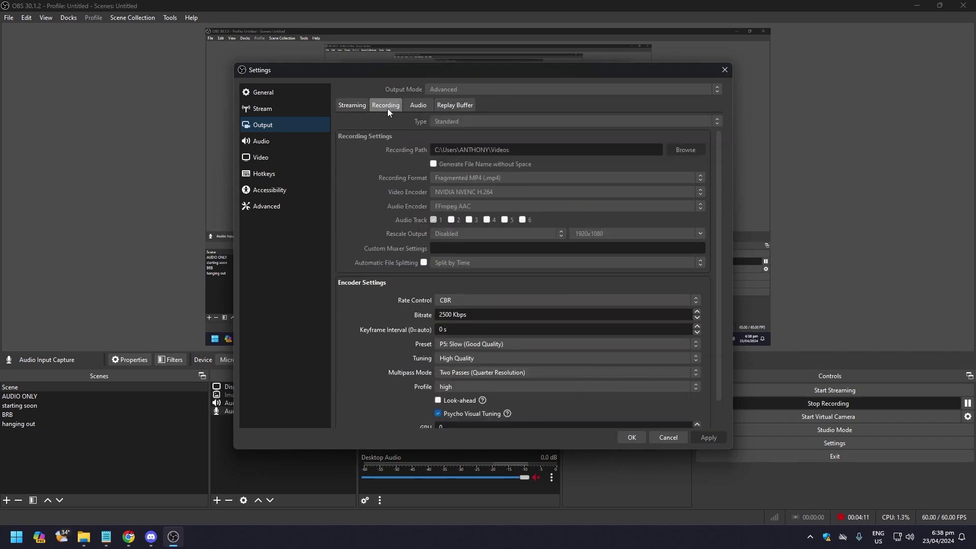
{"action": "left_click", "coordinate": [418, 107]}
{"action": "left_click", "coordinate": [443, 105]}
{"action": "left_click", "coordinate": [357, 105]}
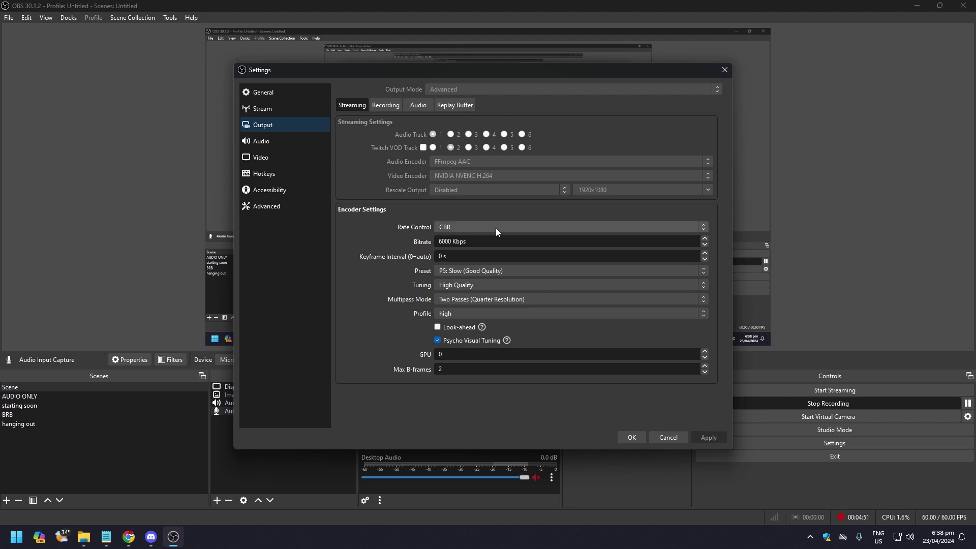
{"action": "left_click", "coordinate": [465, 227]}
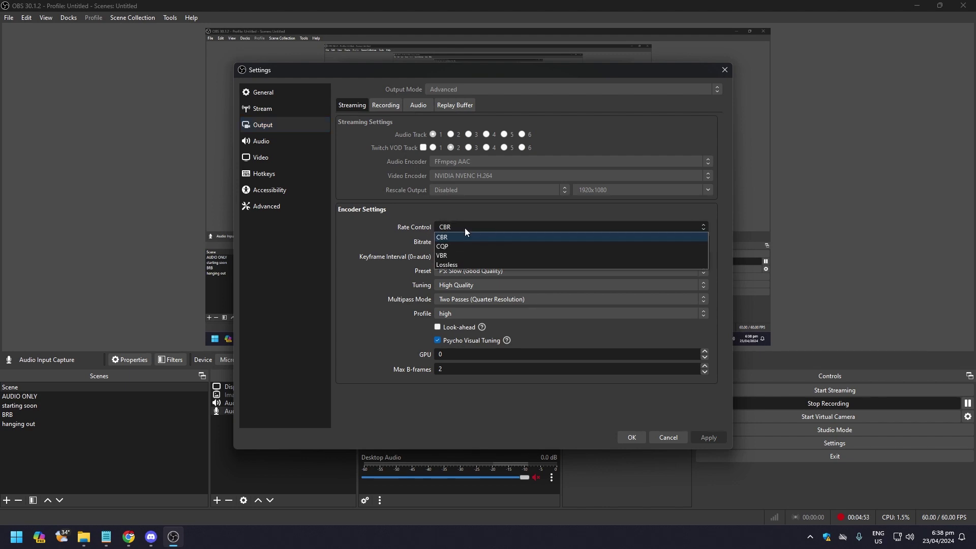
{"action": "left_click", "coordinate": [468, 227]}
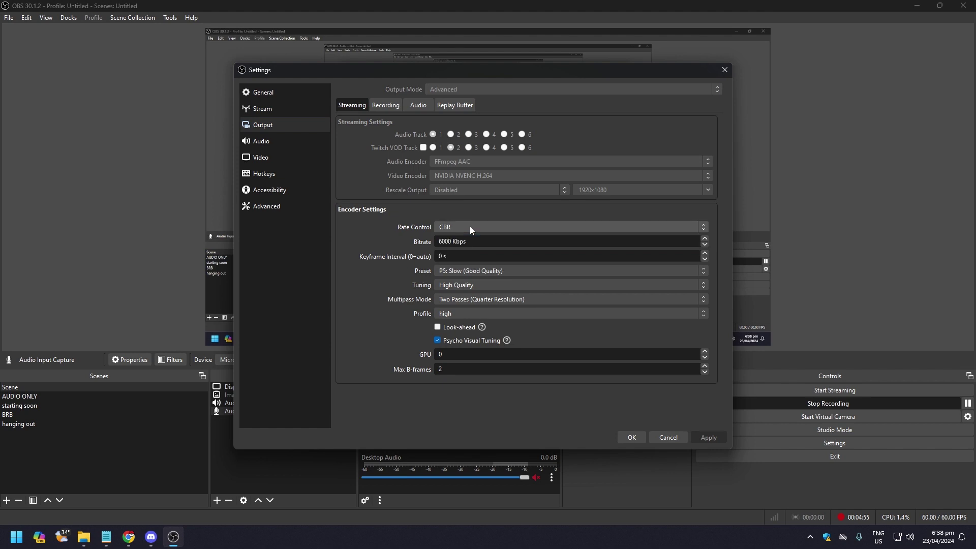
{"action": "double_click", "coordinate": [449, 242]}
{"action": "left_click", "coordinate": [445, 241]}
Step: Set the streaming service to YouTube - RTMPS and choose to connect with a stream key
{"action": "left_click", "coordinate": [267, 110]}
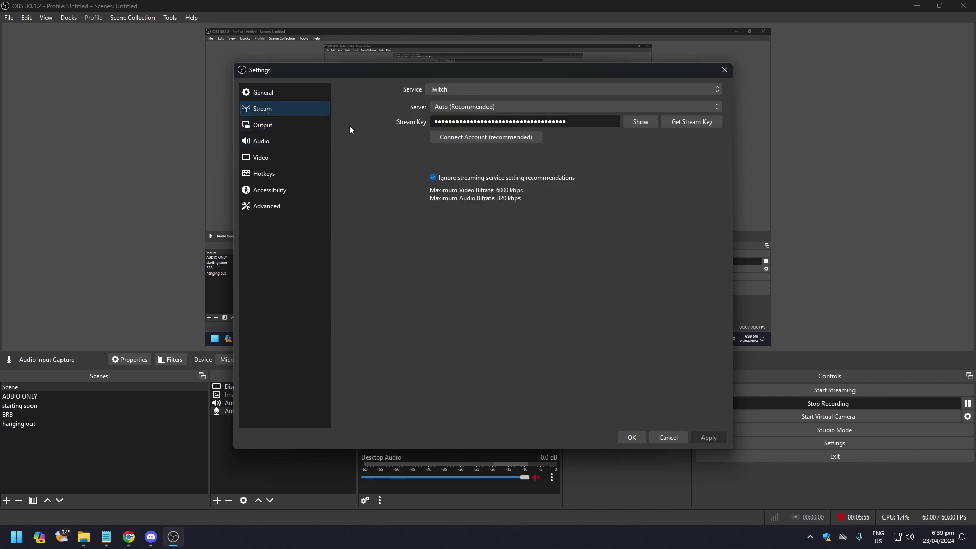
{"action": "left_click", "coordinate": [475, 89]}
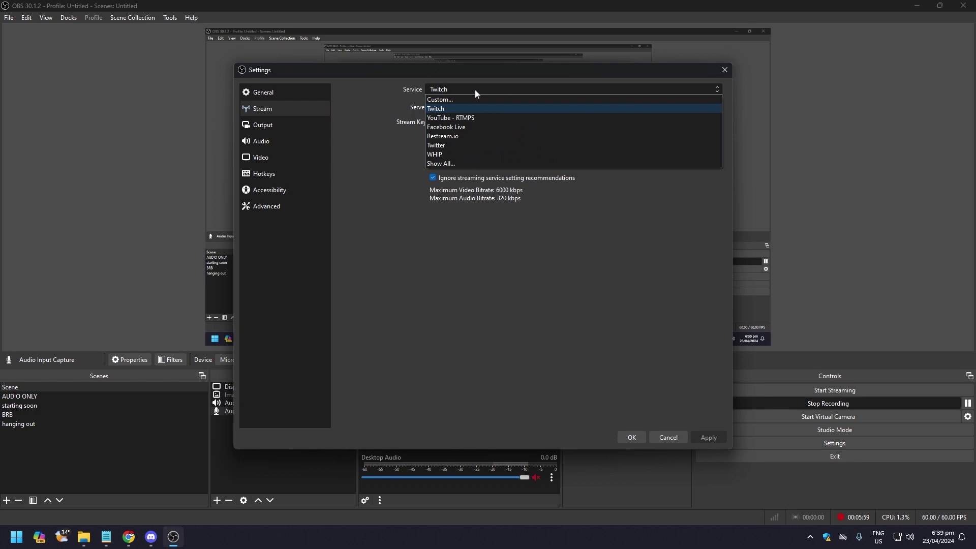
{"action": "left_click", "coordinate": [440, 119]}
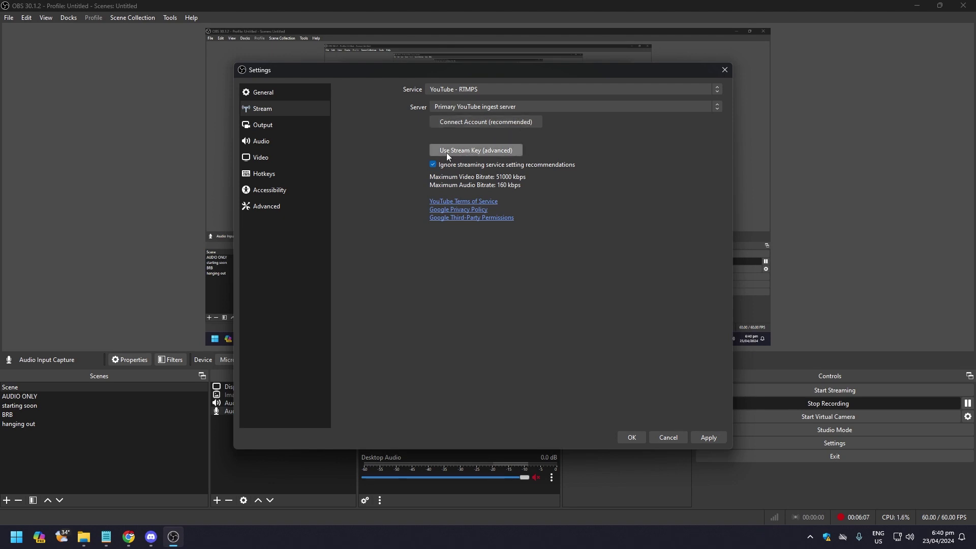
{"action": "left_click", "coordinate": [479, 151]}
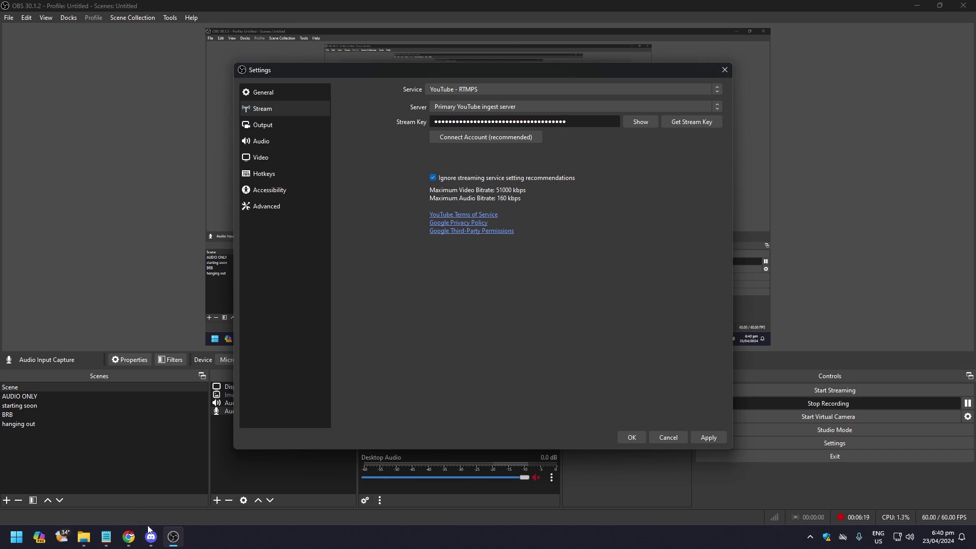
Step: Switch to Chrome and open YouTube's Go live page
{"action": "left_click", "coordinate": [129, 537]}
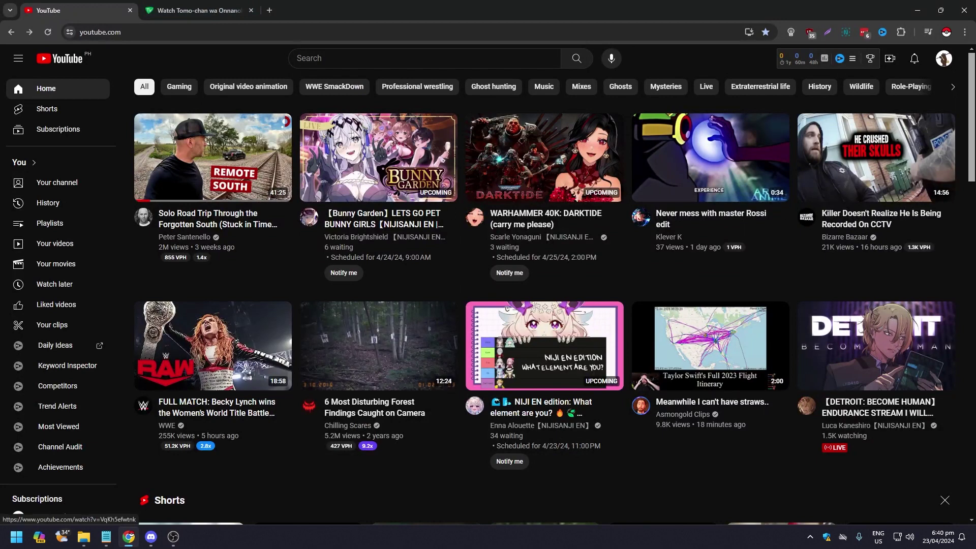
{"action": "left_click", "coordinate": [890, 59]}
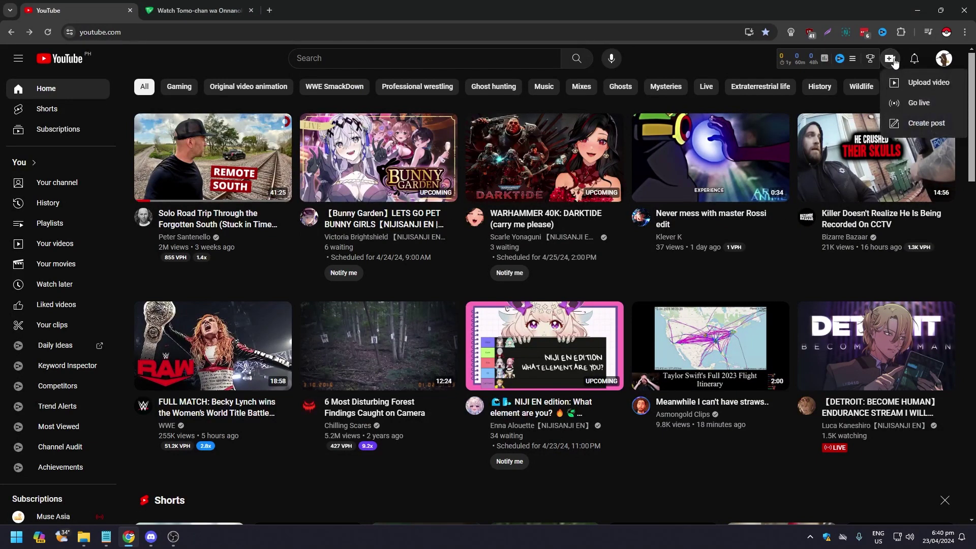
{"action": "left_click", "coordinate": [903, 105]}
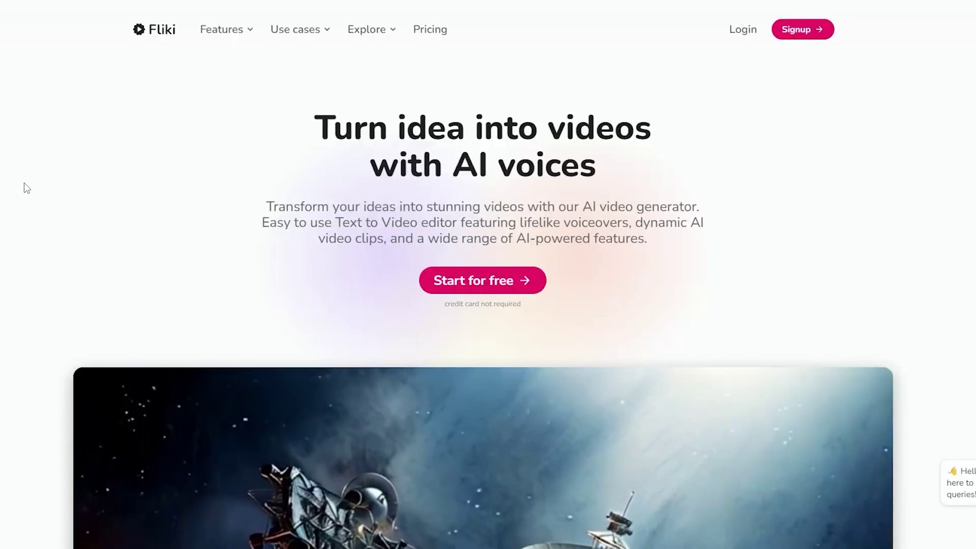
{"action": "scroll", "coordinate": [25, 189], "scroll_direction": "down", "scroll_amount": 6}
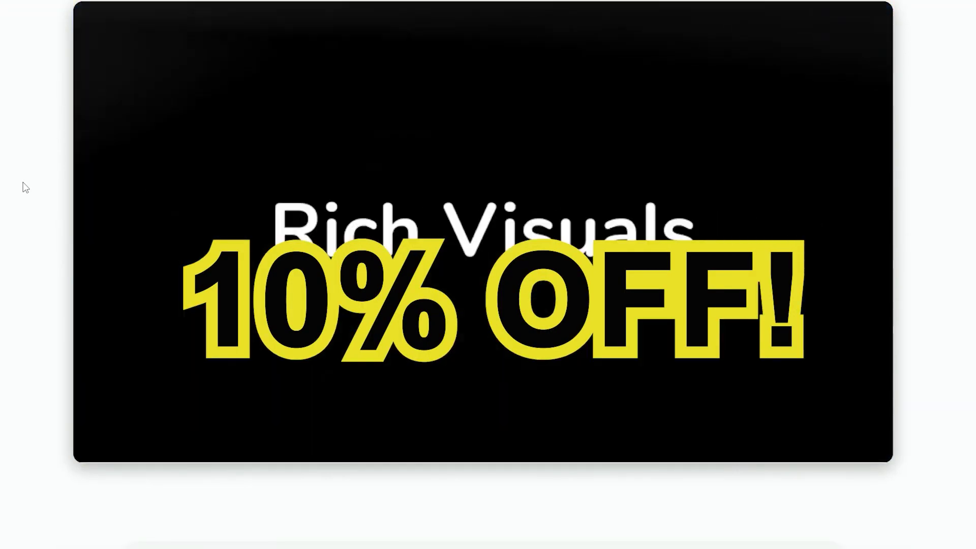
{"action": "scroll", "coordinate": [25, 188], "scroll_direction": "down", "scroll_amount": 9}
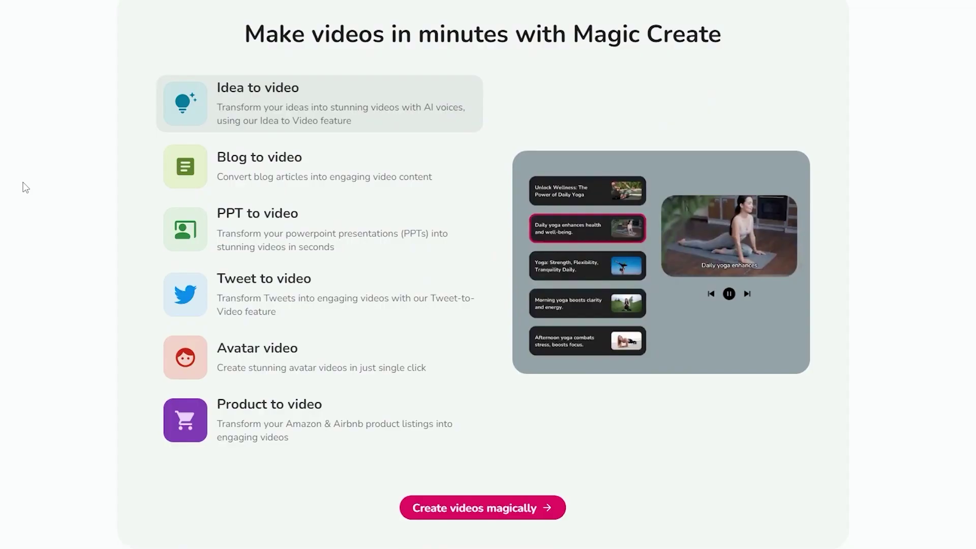
{"action": "scroll", "coordinate": [23, 184], "scroll_direction": "down", "scroll_amount": 10}
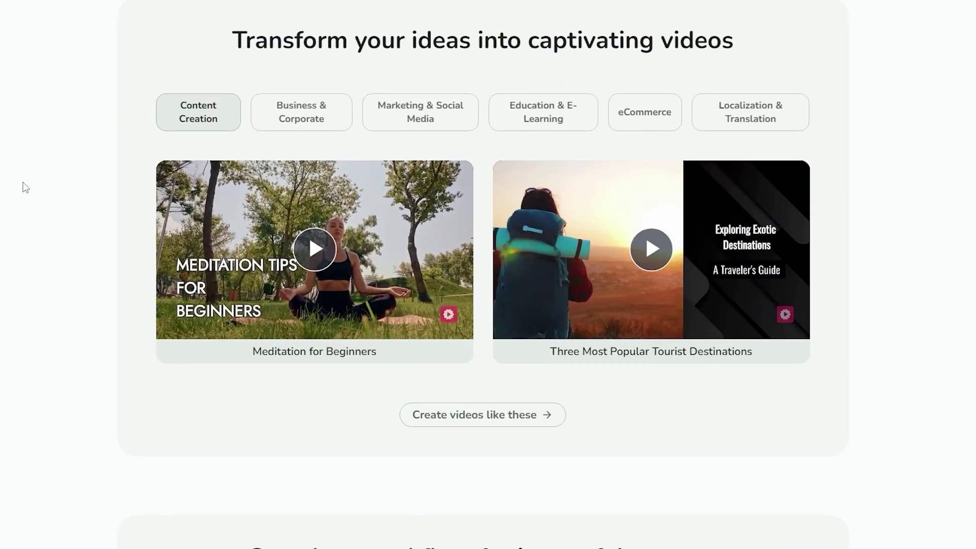
{"action": "scroll", "coordinate": [26, 188], "scroll_direction": "down", "scroll_amount": 10}
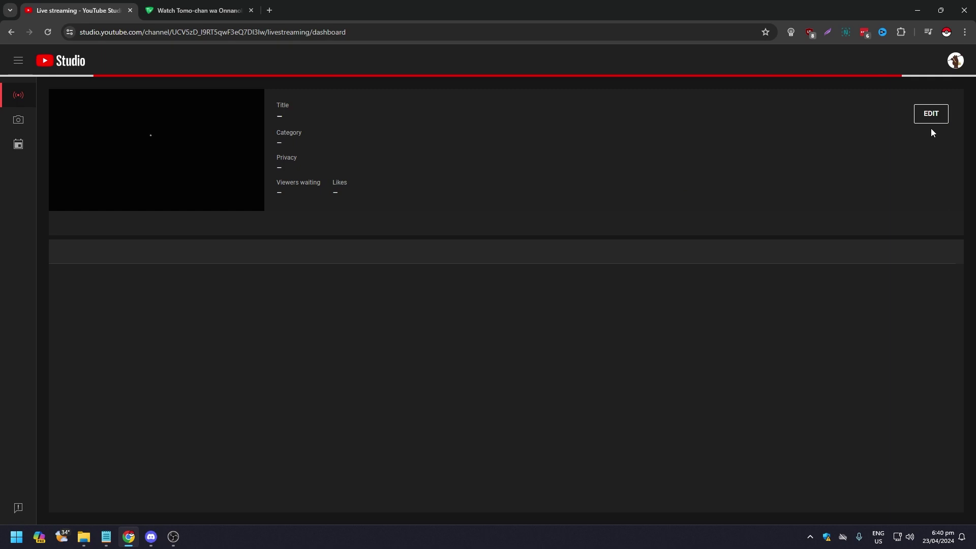
Step: Reset the default stream key in YouTube Studio's live stream settings and copy the new key
{"action": "left_click", "coordinate": [928, 115]}
{"action": "left_click", "coordinate": [929, 113]}
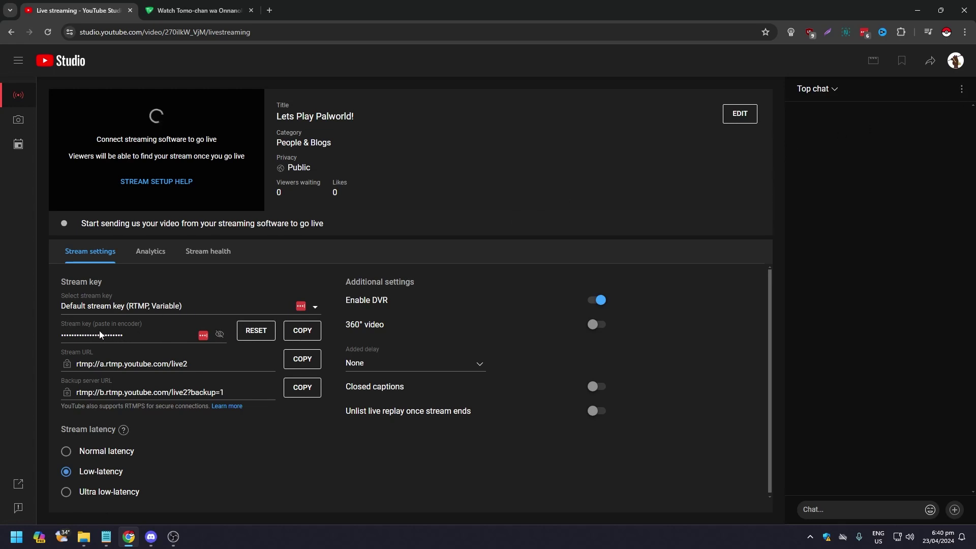
{"action": "left_click", "coordinate": [252, 333]}
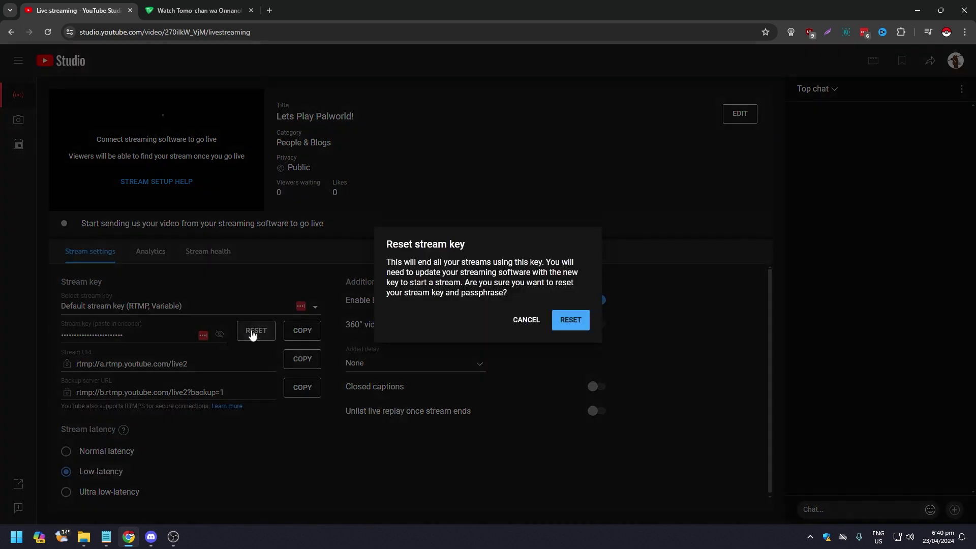
{"action": "left_click", "coordinate": [582, 320]}
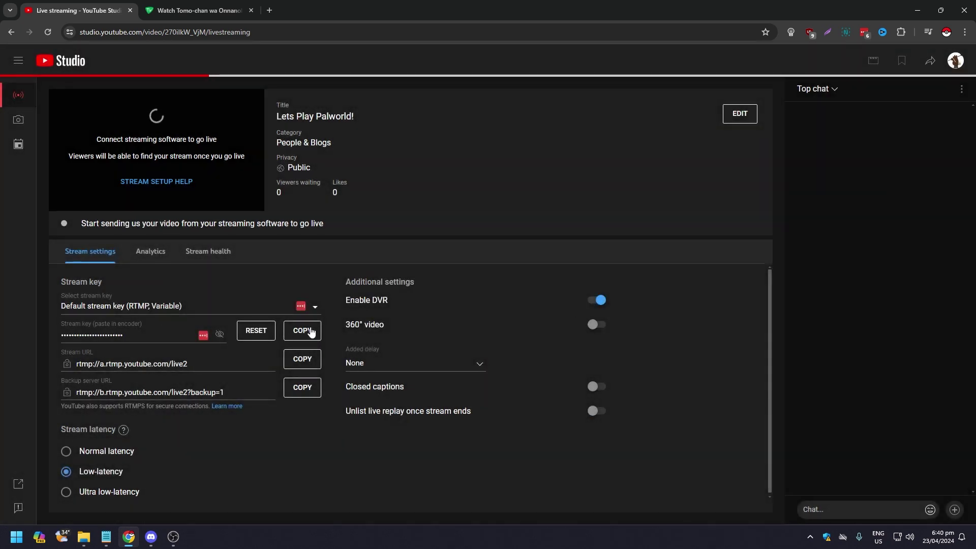
{"action": "left_click", "coordinate": [311, 331]}
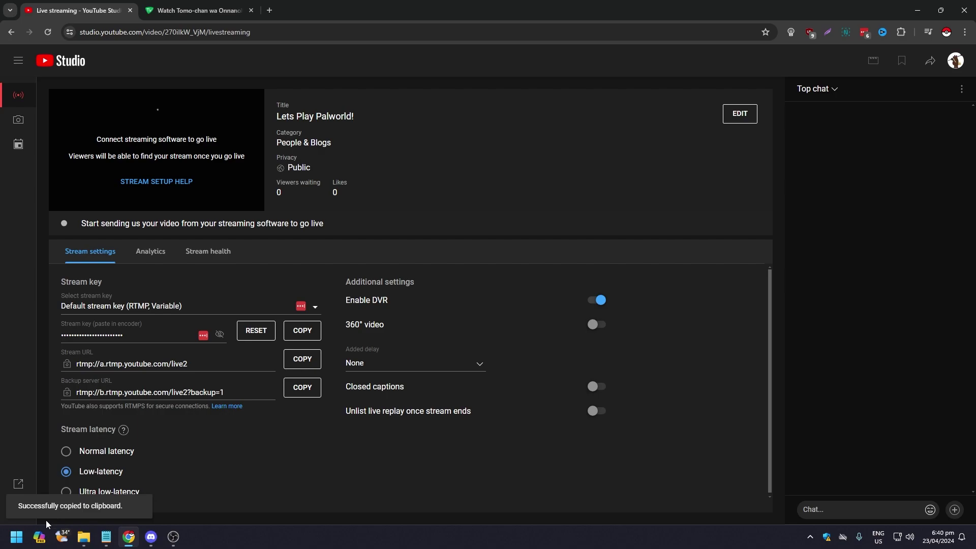
Step: Switch to OBS, replace the stream key with the copied YouTube key, and save and close the settings
{"action": "left_click", "coordinate": [174, 537]}
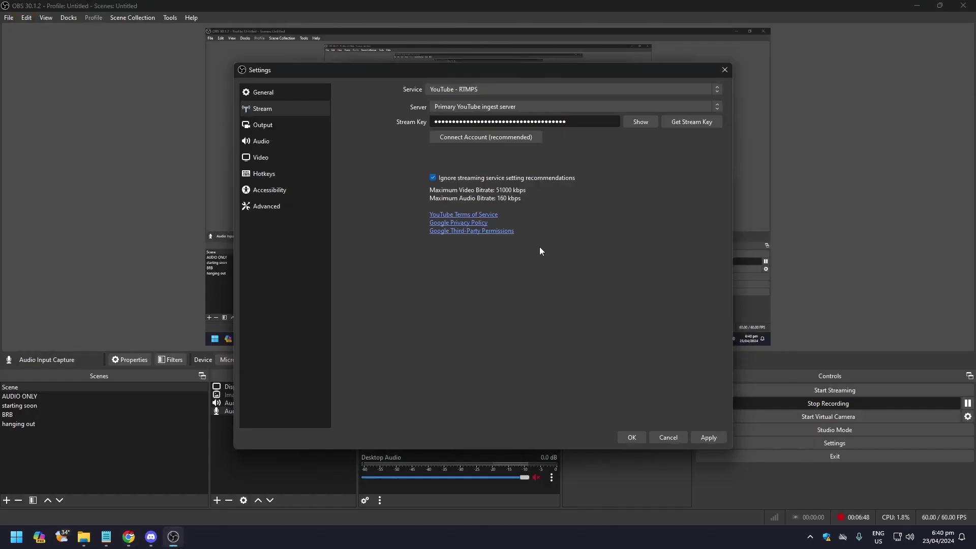
{"action": "double_click", "coordinate": [588, 123]}
{"action": "key", "text": "ctrl+v"}
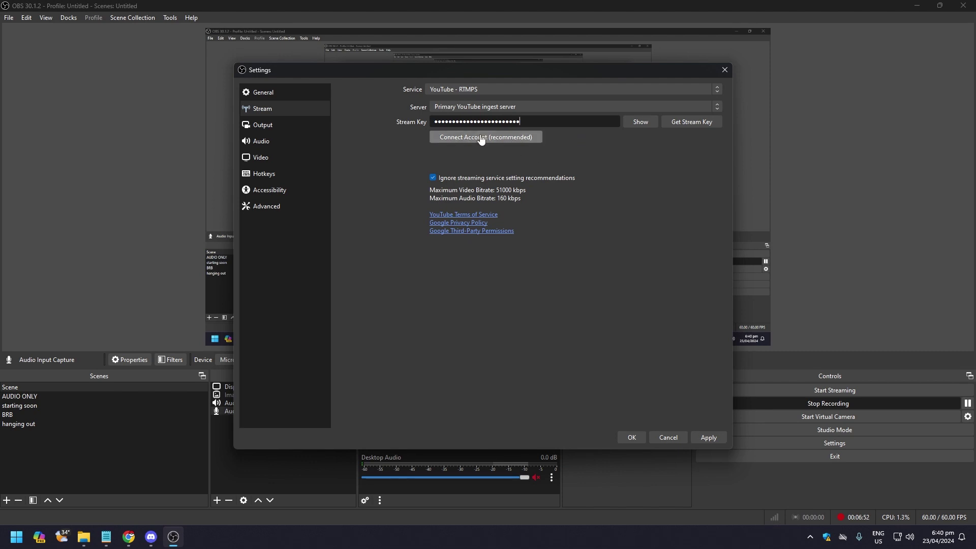
{"action": "left_click", "coordinate": [706, 442]}
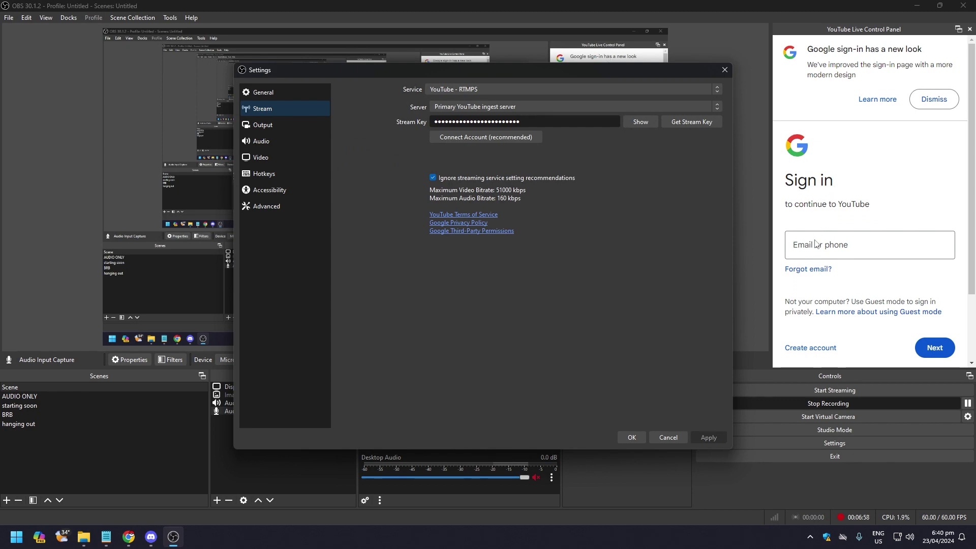
{"action": "left_click", "coordinate": [634, 439]}
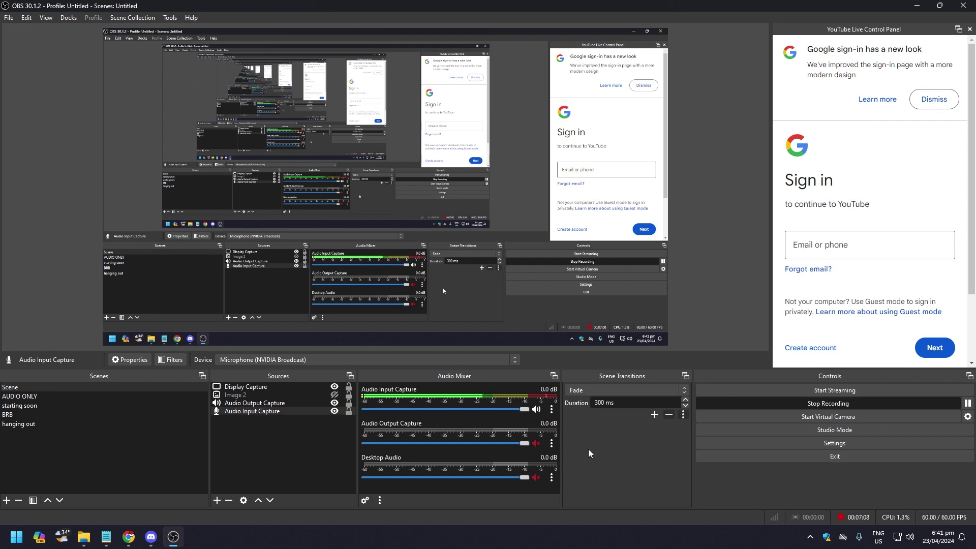
Step: Check the live streaming dashboard in Chrome and return to OBS
{"action": "left_click", "coordinate": [128, 537]}
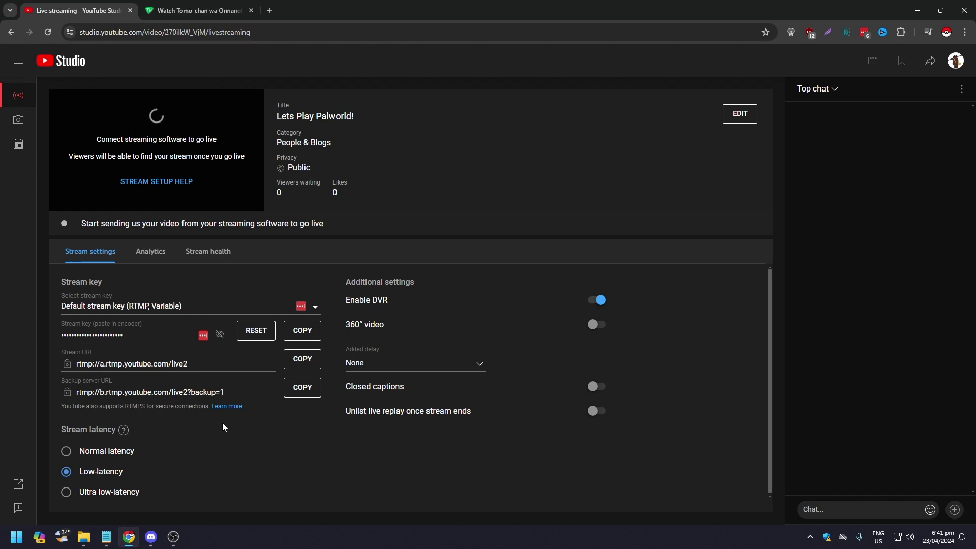
{"action": "left_click", "coordinate": [173, 537]}
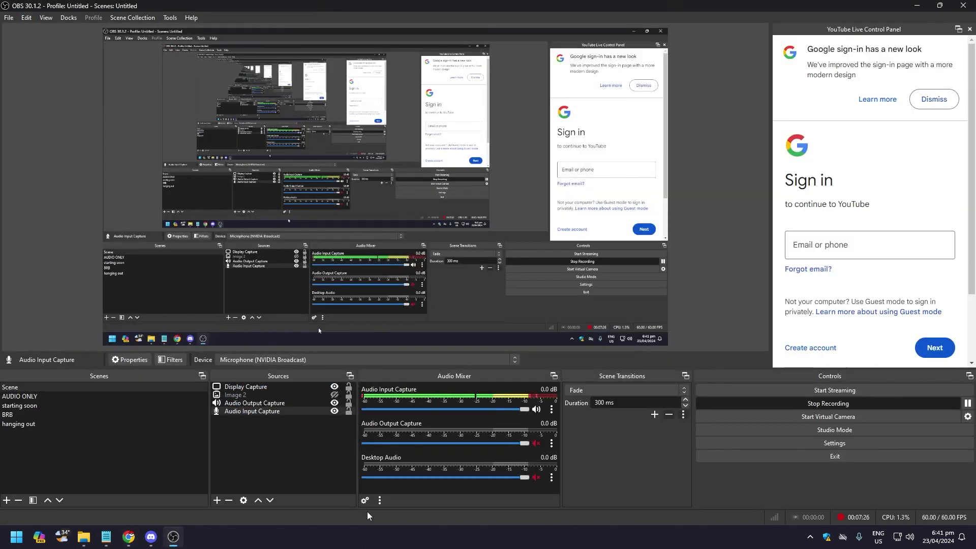